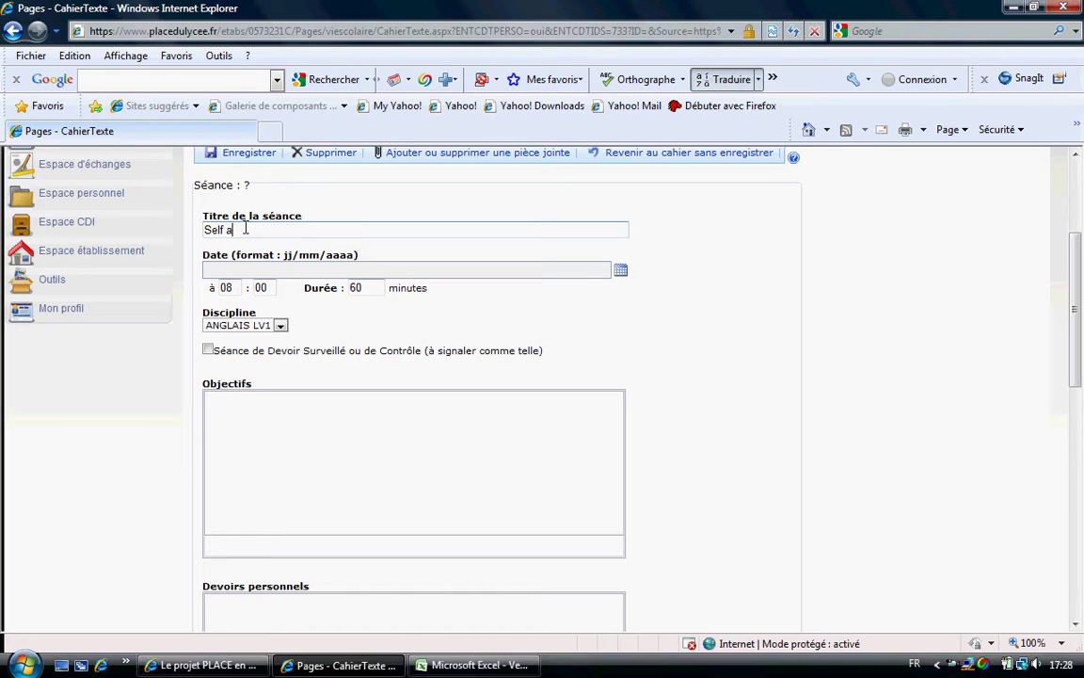
Complete the session title as "Self and Others" and set its date to 09/06/2009
type("Others")
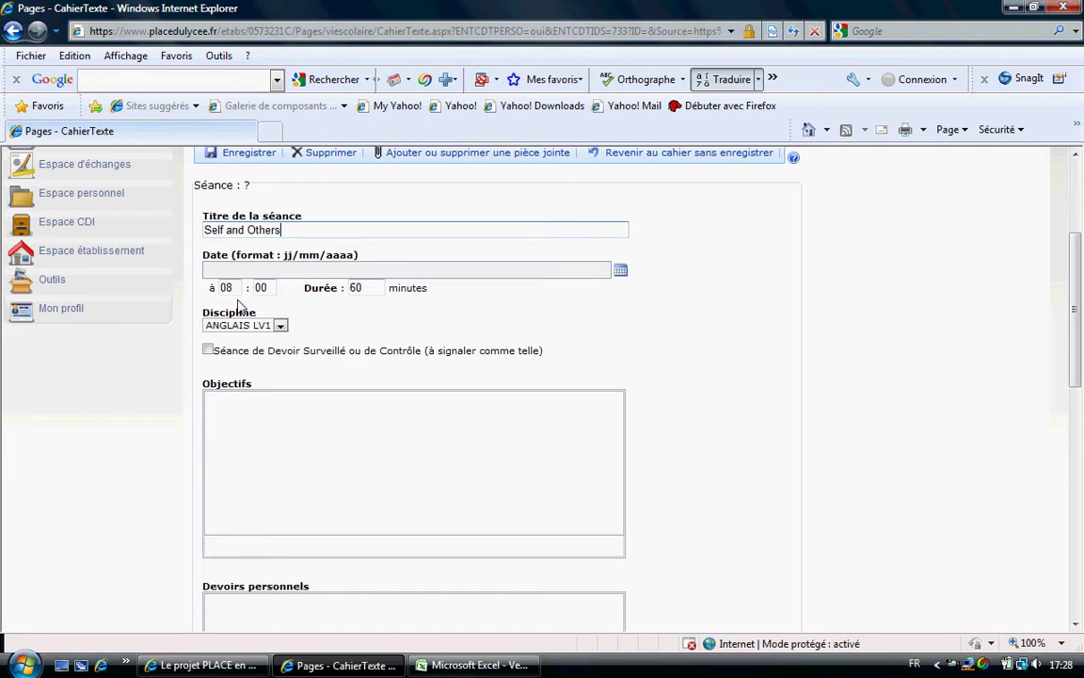
left_click(623, 275)
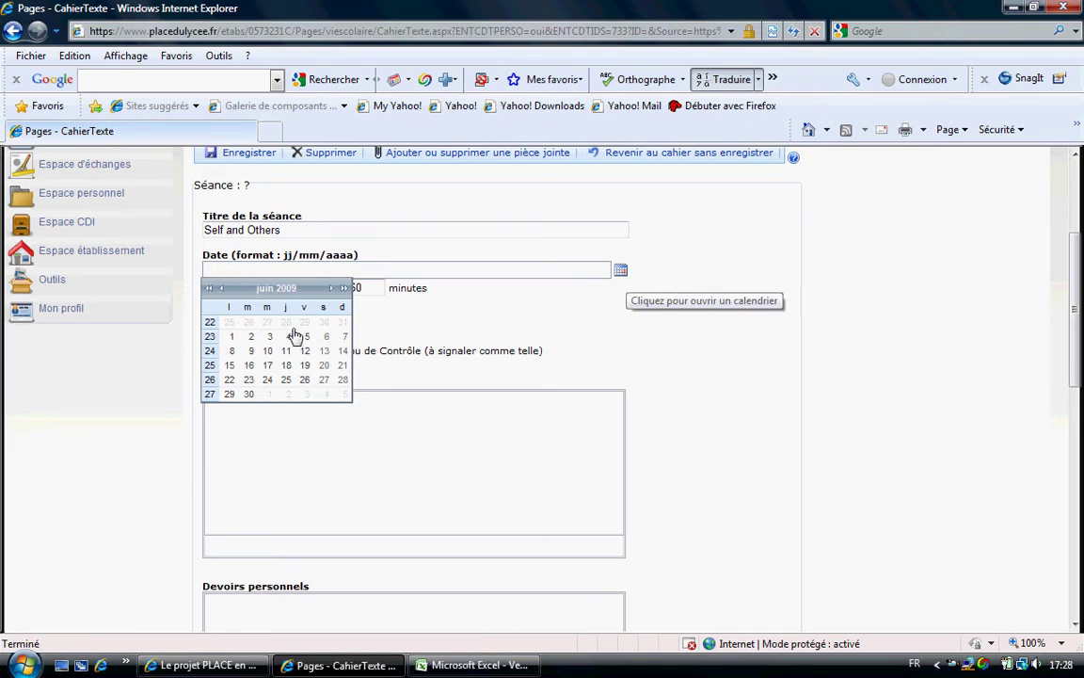
left_click(252, 352)
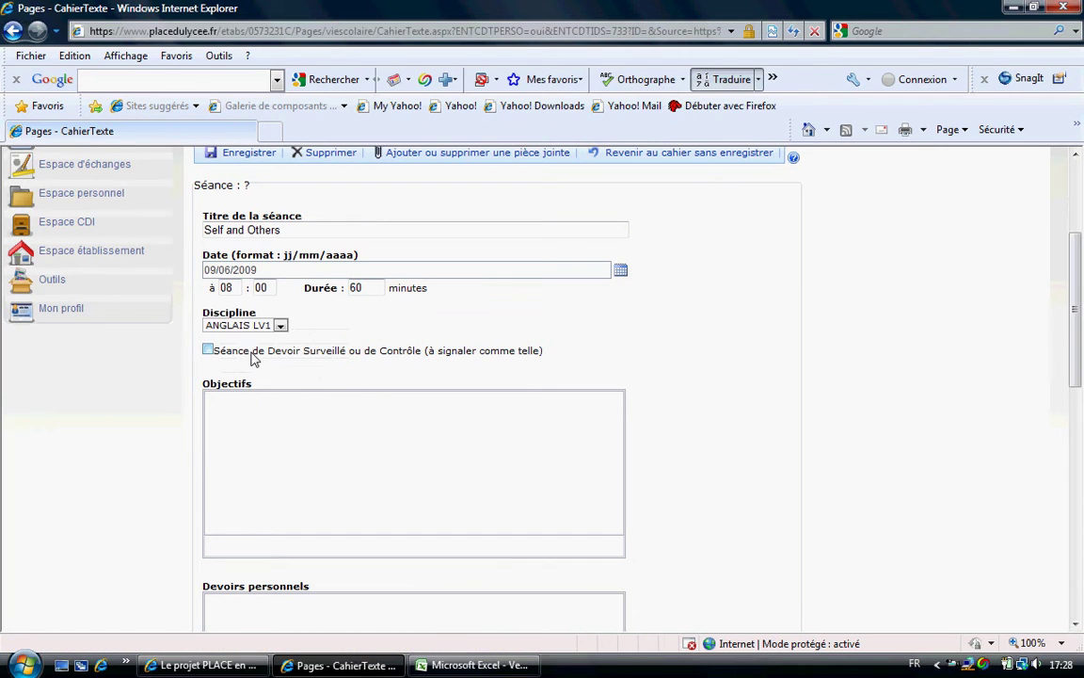
Enter Ex1: Discrimination "each other " "-self" as the first line of the session's objectives and begin a new line
left_click(265, 411)
type("Ex")
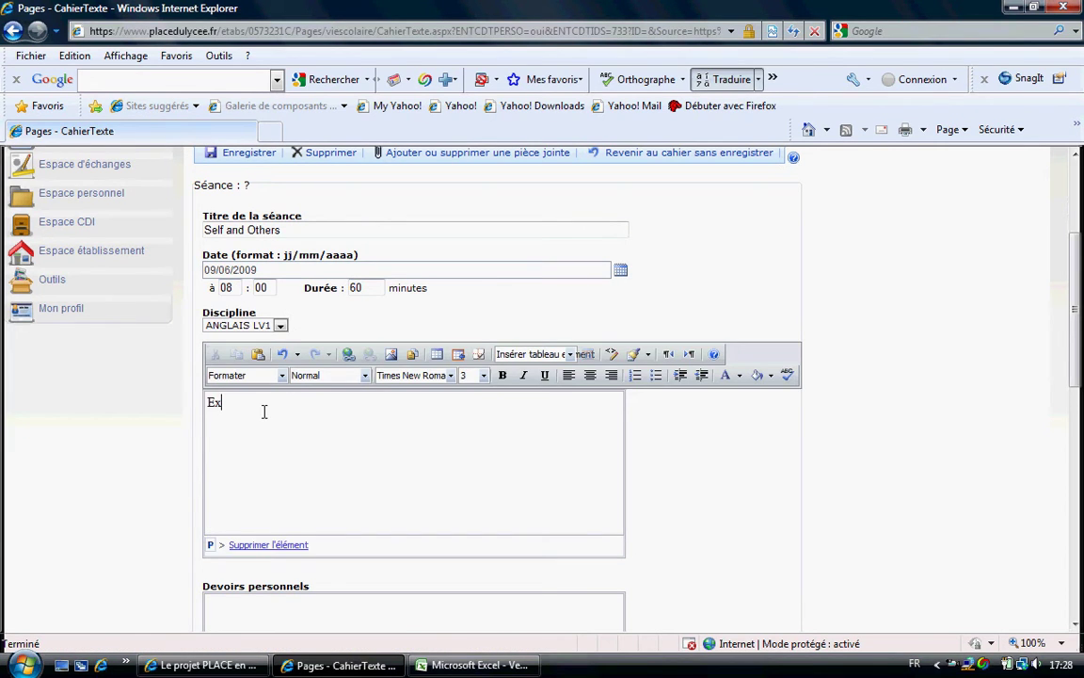
type("1: Discrimination \"each other \" ")
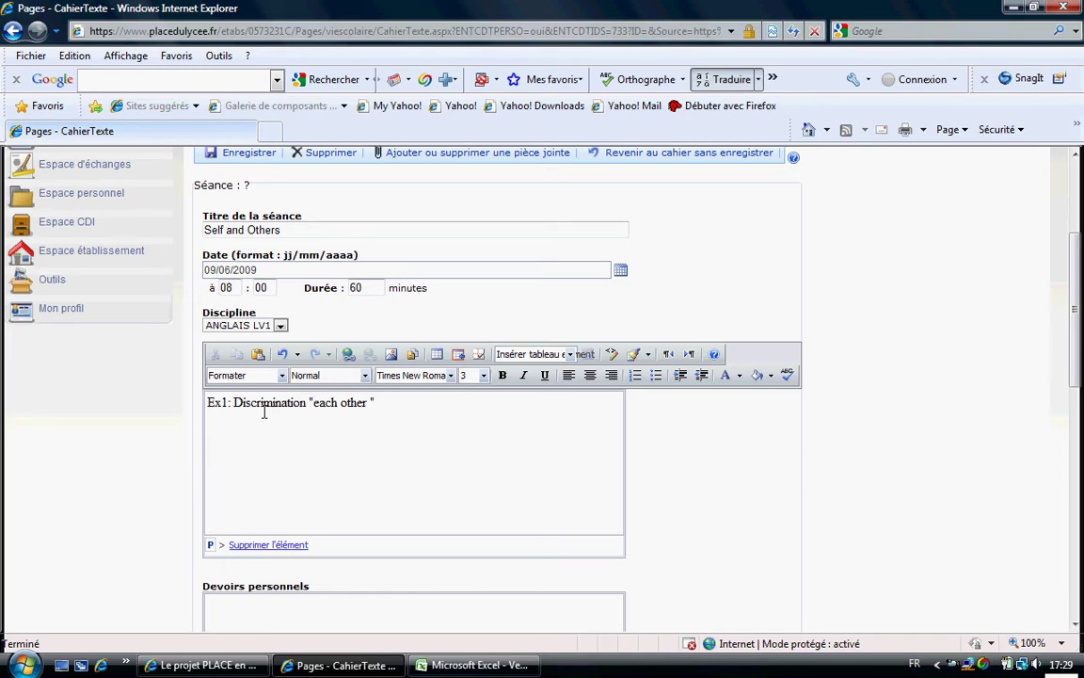
type("\"-self\"")
key("Return")
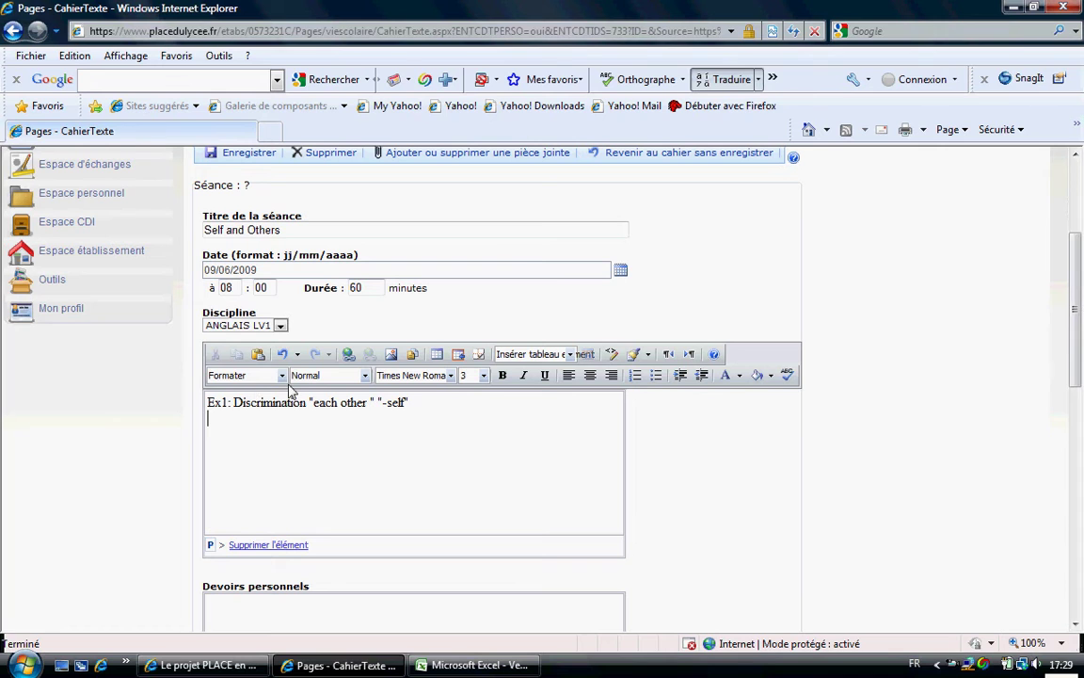
Switch to the browser window with the anglaisfacile.com 'Each other' exercise and copy that page's web address
left_click(207, 665)
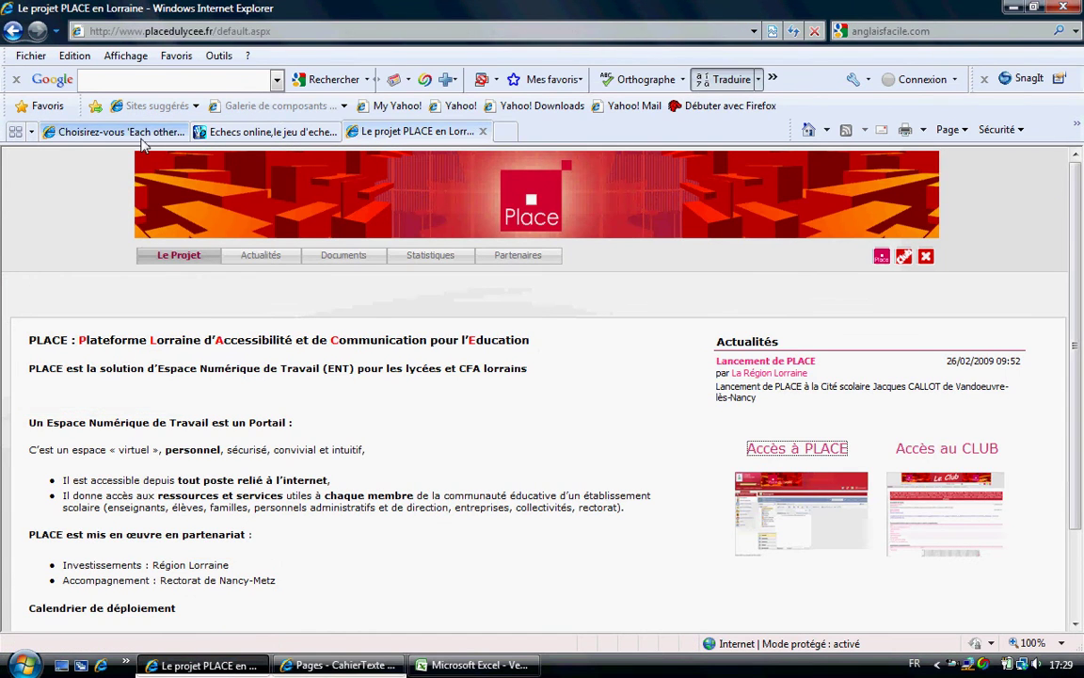
left_click(113, 132)
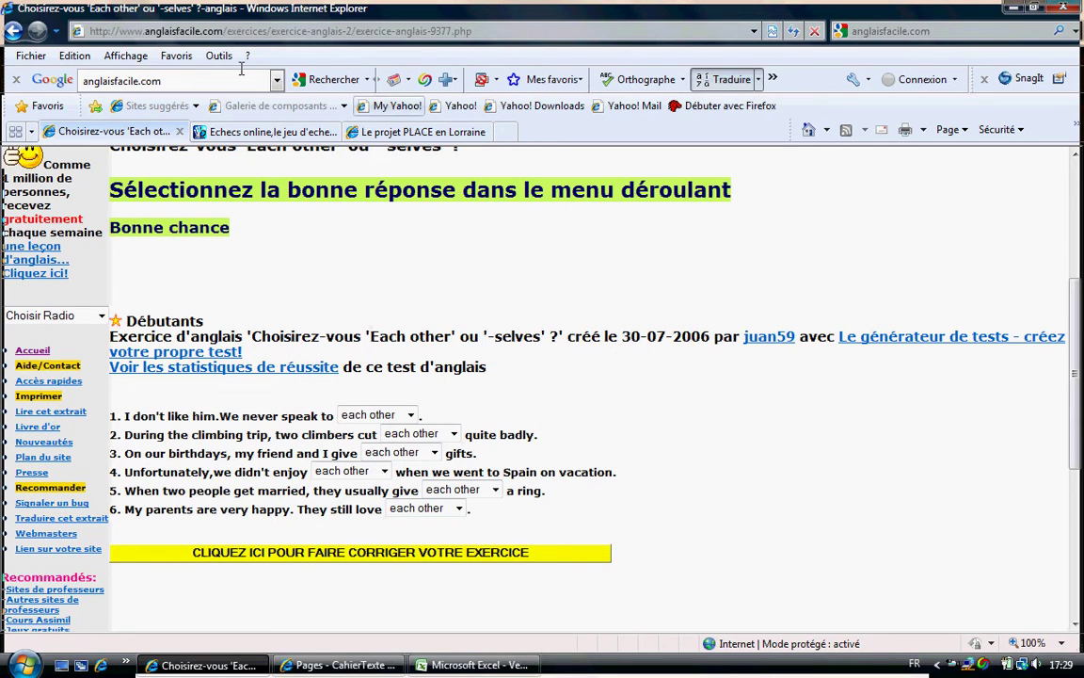
left_click(224, 31)
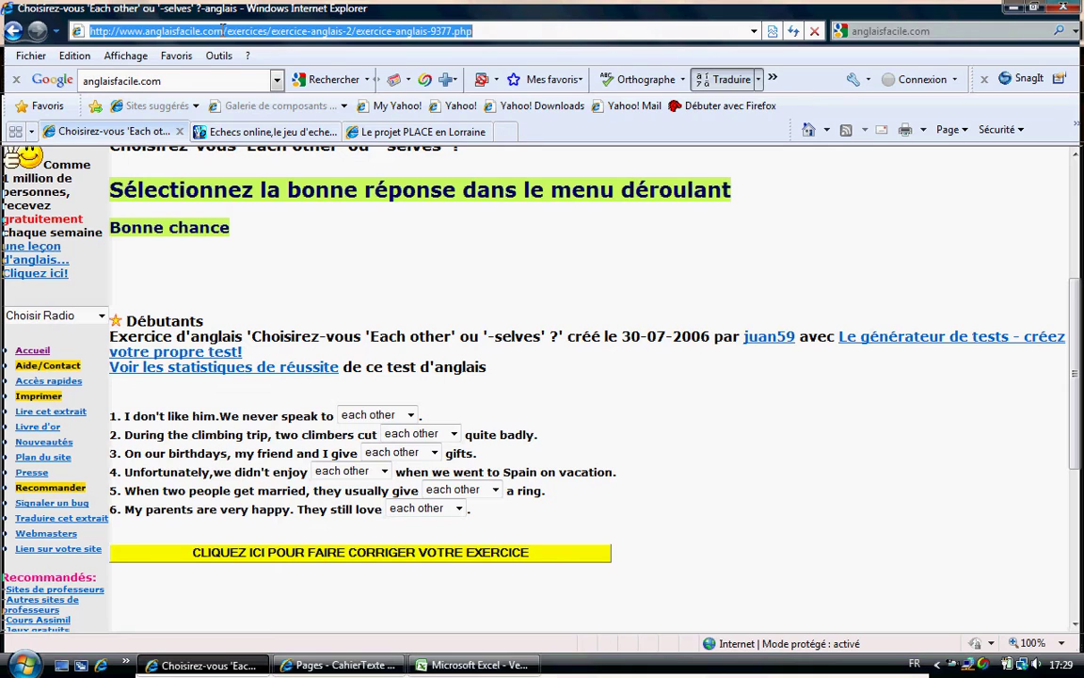
right_click(222, 29)
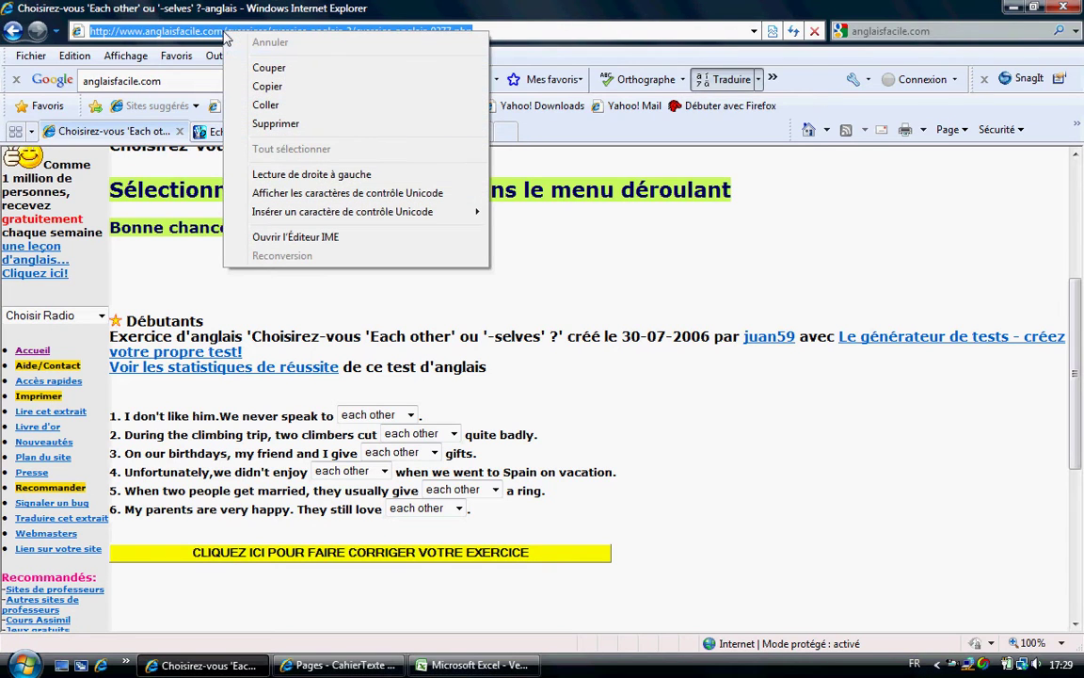
left_click(276, 88)
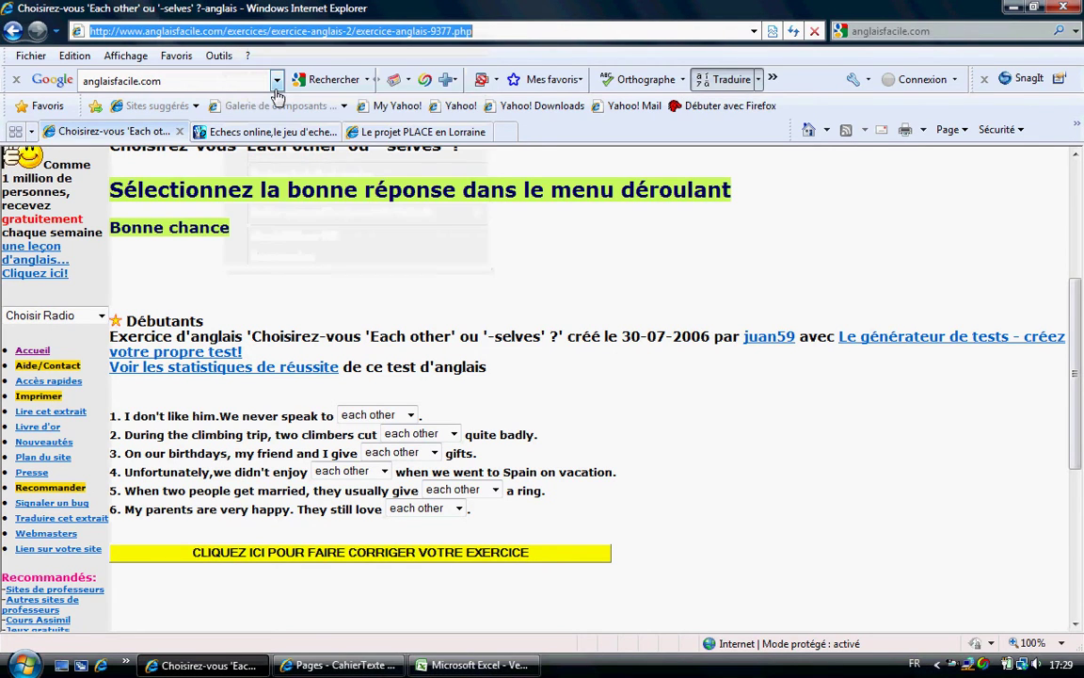
Return to the CahierTexte window and add the text "Each other / -Self" on the second line of the objectives
left_click(339, 665)
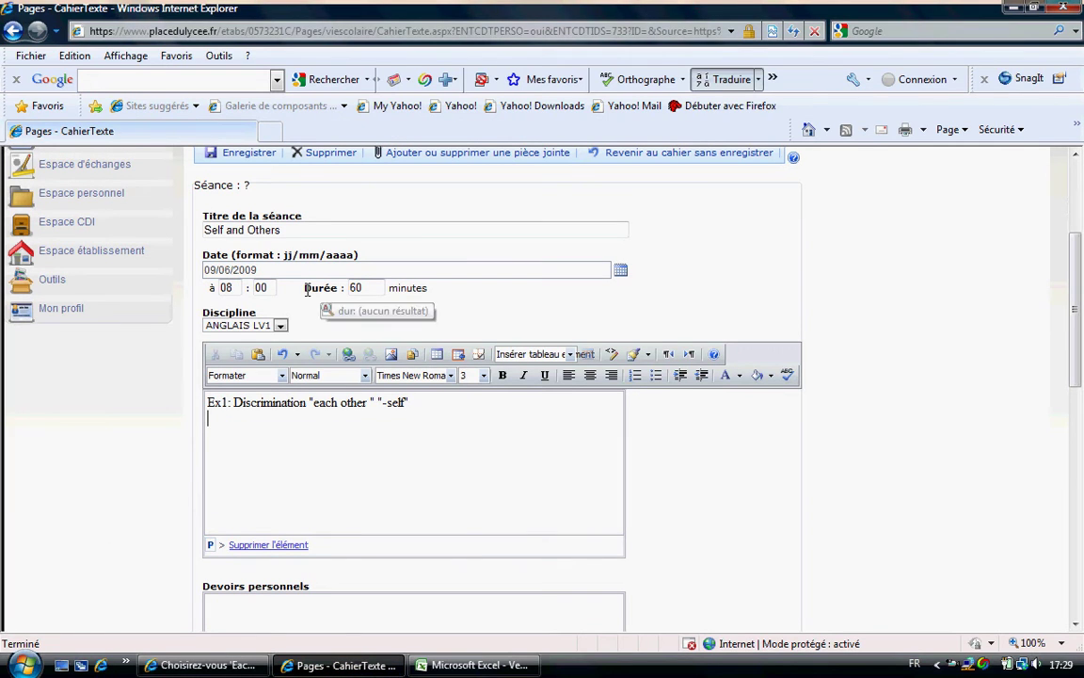
type("Eac")
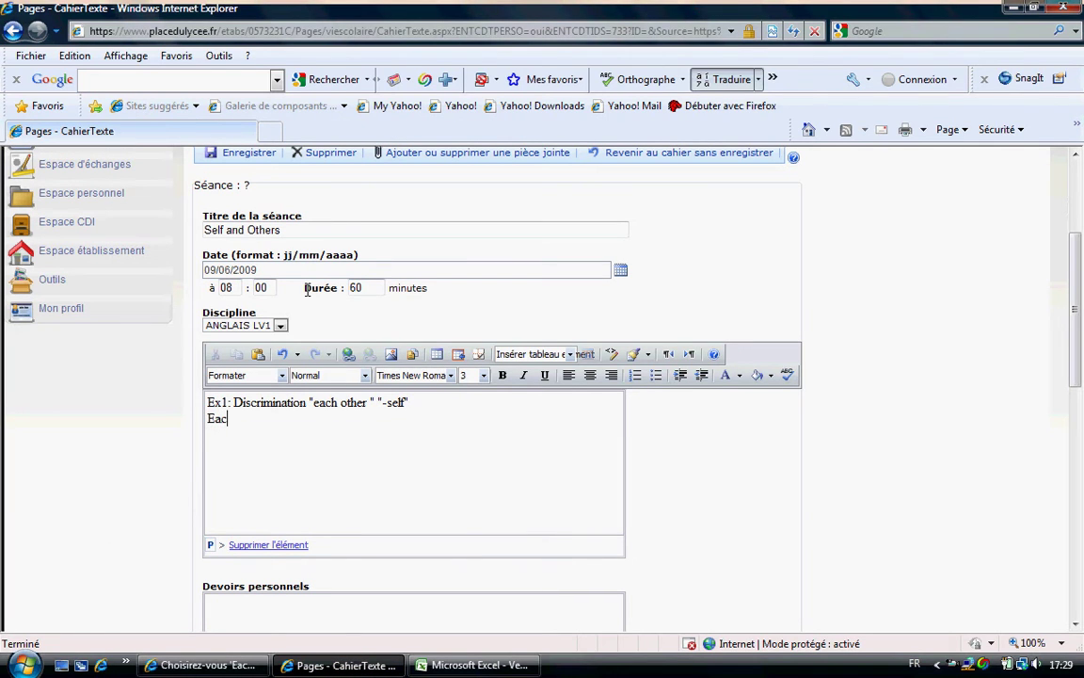
type("h other / -Self")
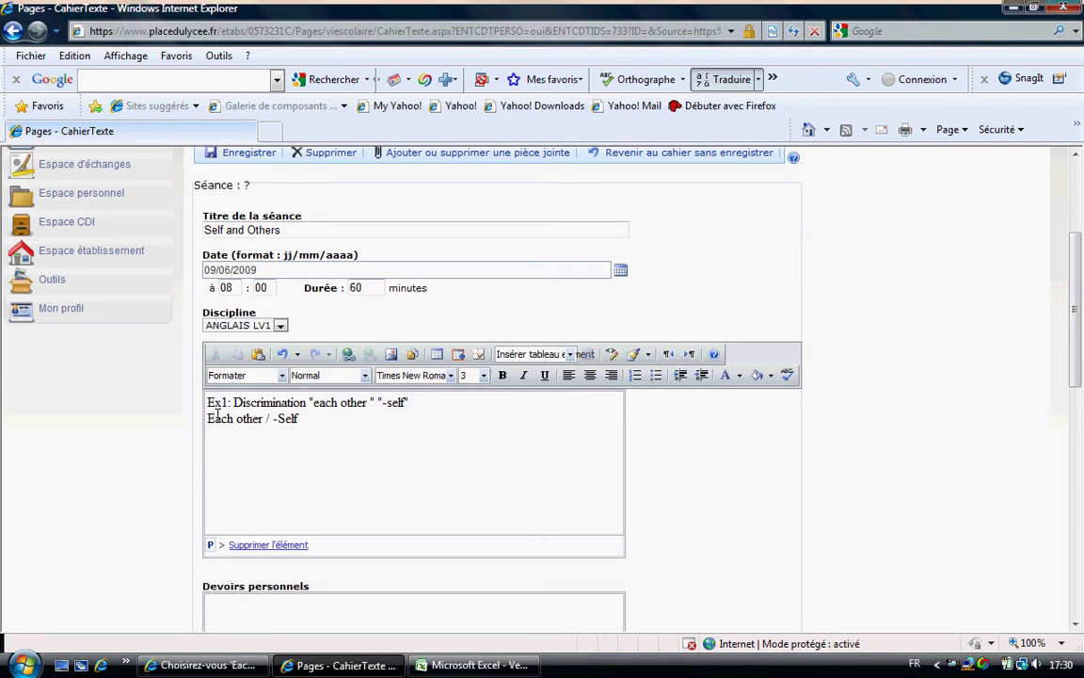
Start a hyperlink on the "Each other / -Self" text and paste the copied exercise address as its URL
left_click_drag(207, 419, 295, 422)
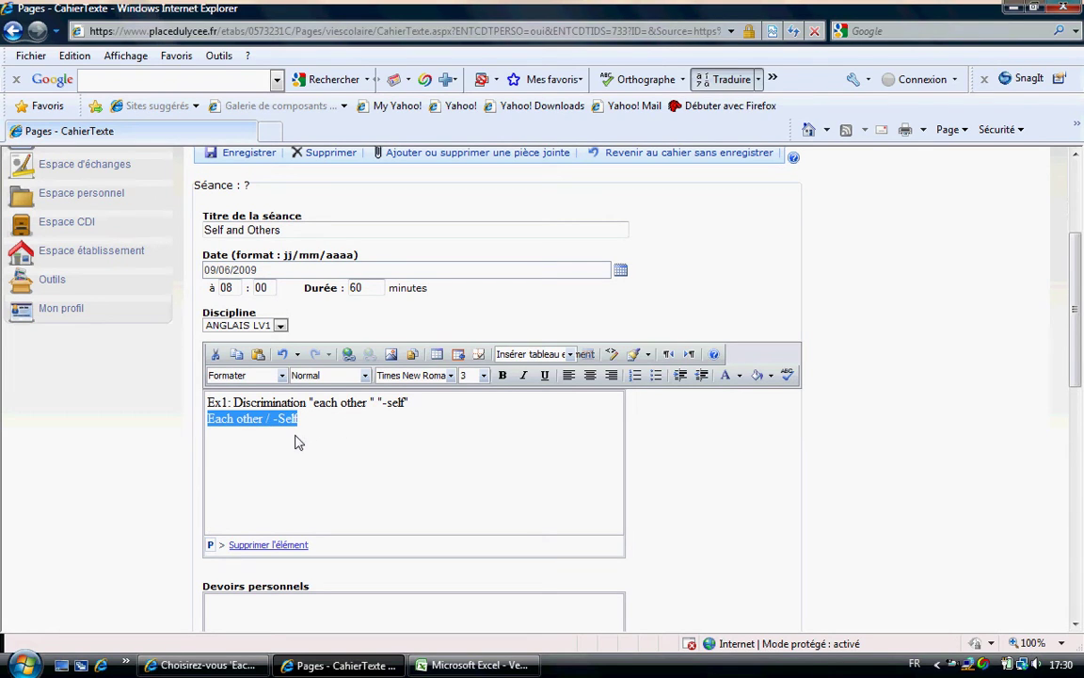
left_click(348, 354)
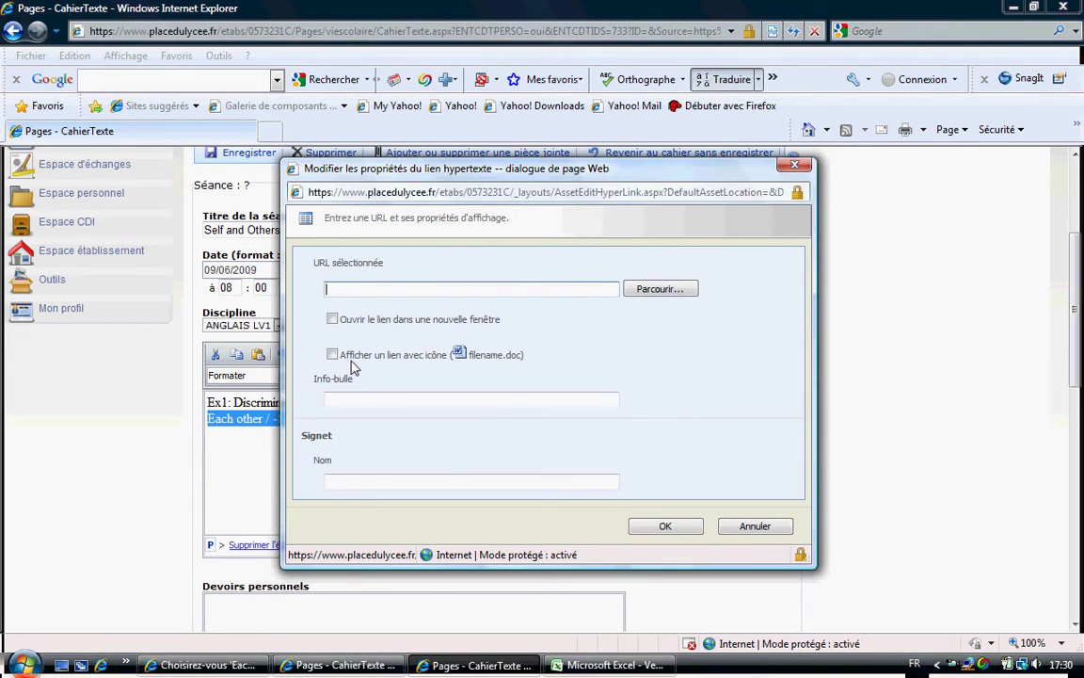
left_click(359, 292)
right_click(352, 290)
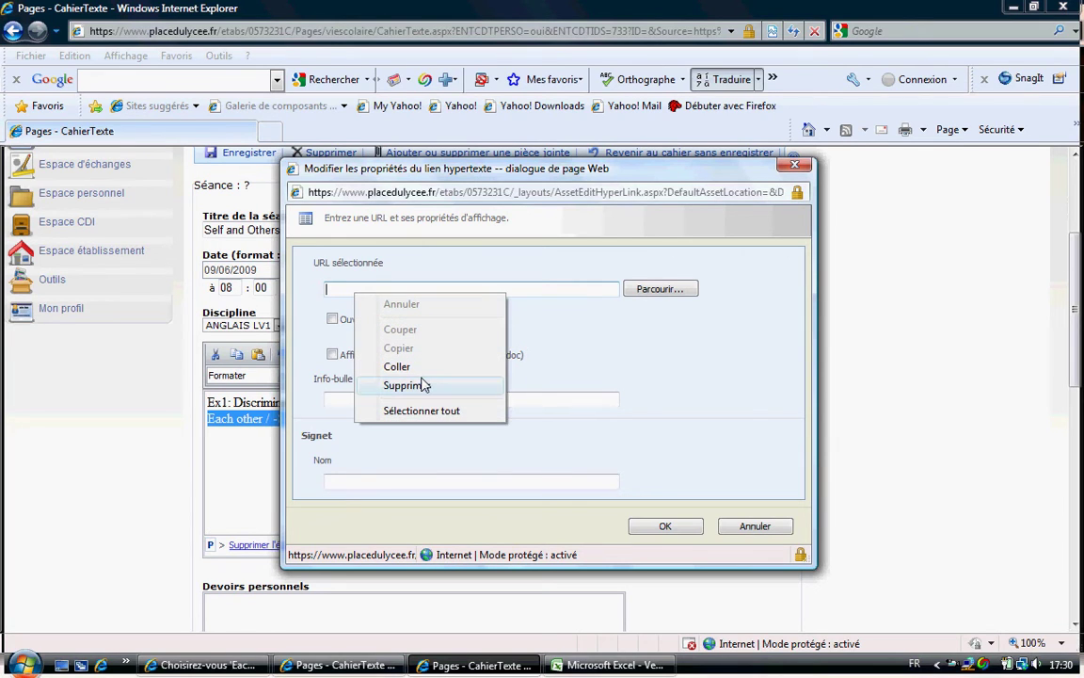
left_click(395, 365)
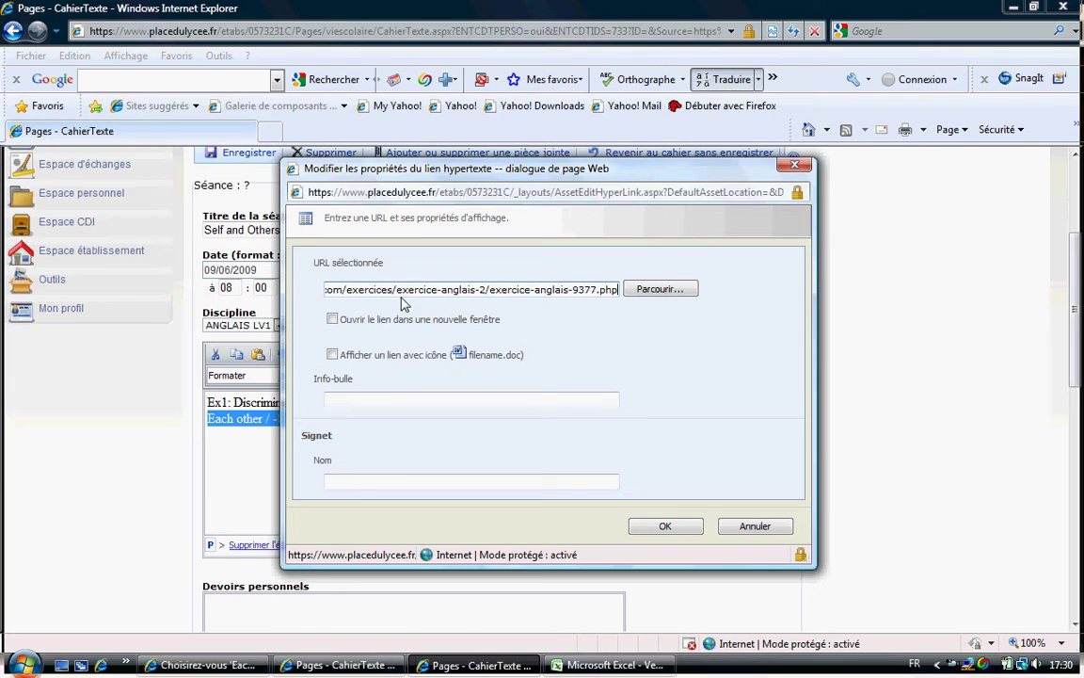
Make the link open in a new window with the tooltip "Exercice interactif" and apply the hyperlink
left_click(333, 321)
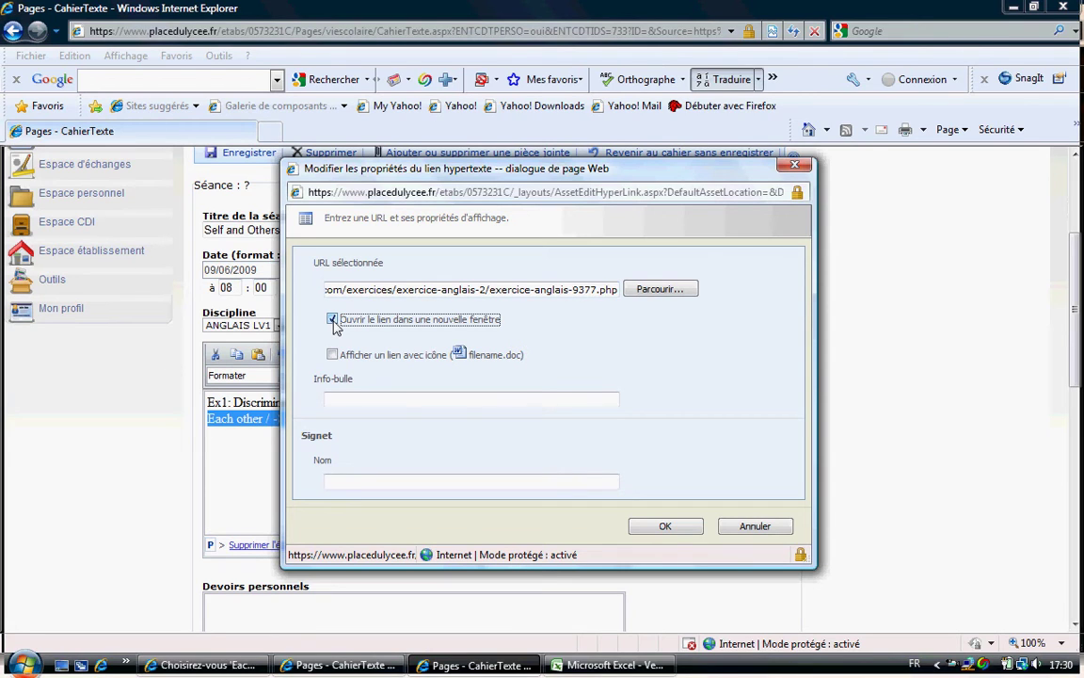
left_click(364, 401)
type("Exercice interactif")
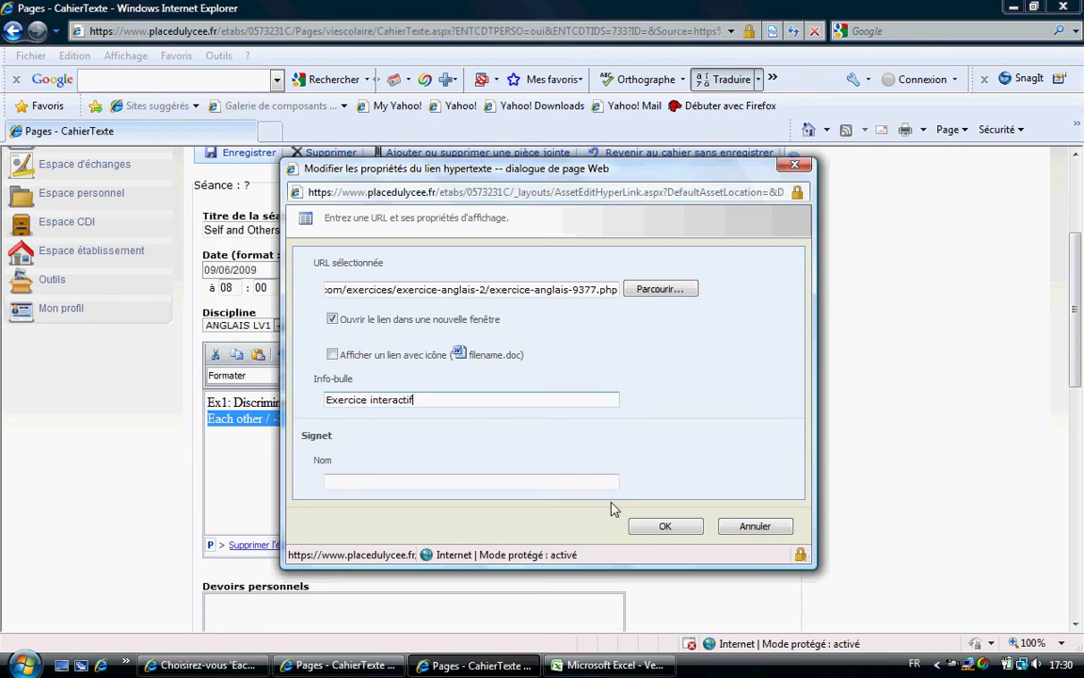
left_click(666, 530)
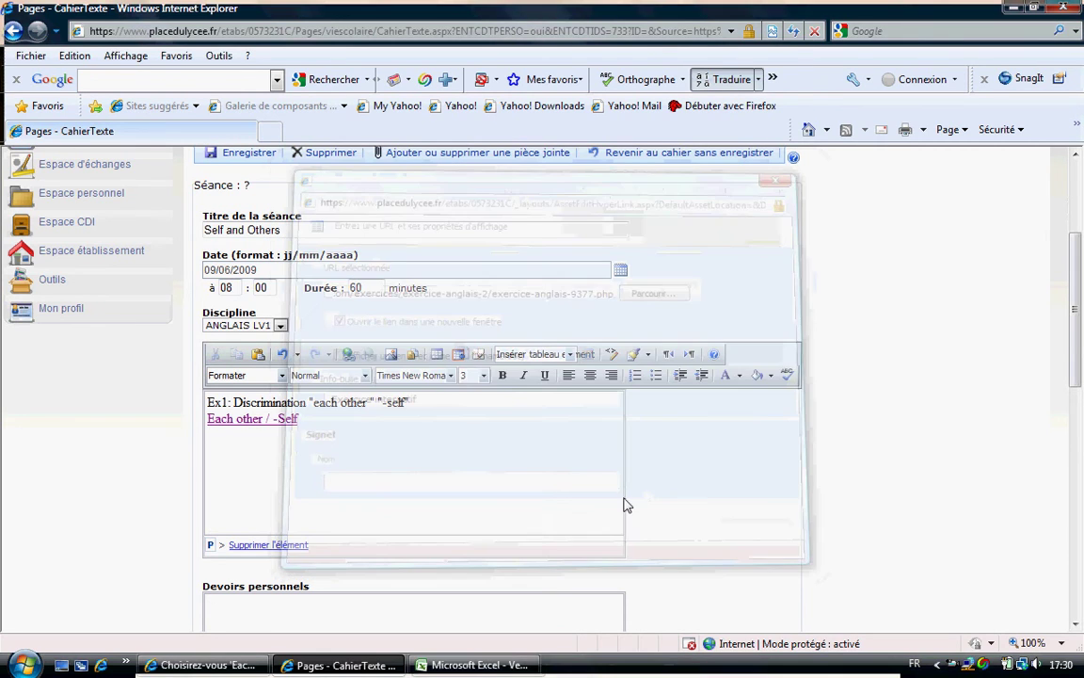
Add the line "Ex2: Compréhension orale" below the linked text in the objectives
key("Return")
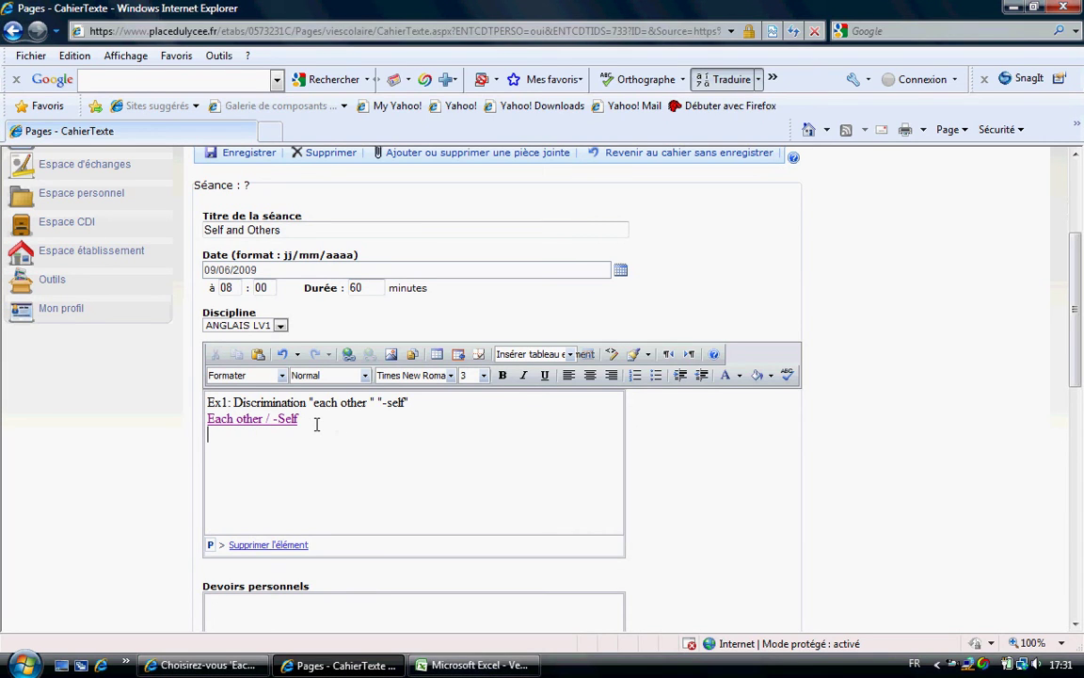
type("Ex2: Compréhension")
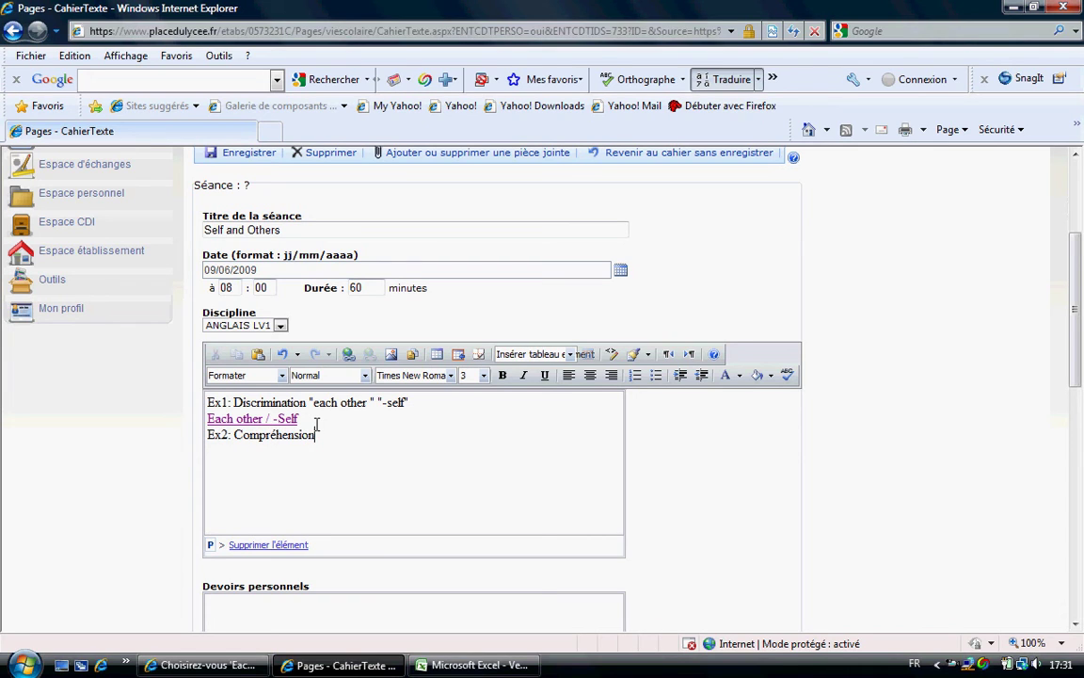
type(" orale")
Save the session and reopen the "Self and Others" entry from the 9 June slot of the weekly calendar
scroll(408, 433, "down", 3)
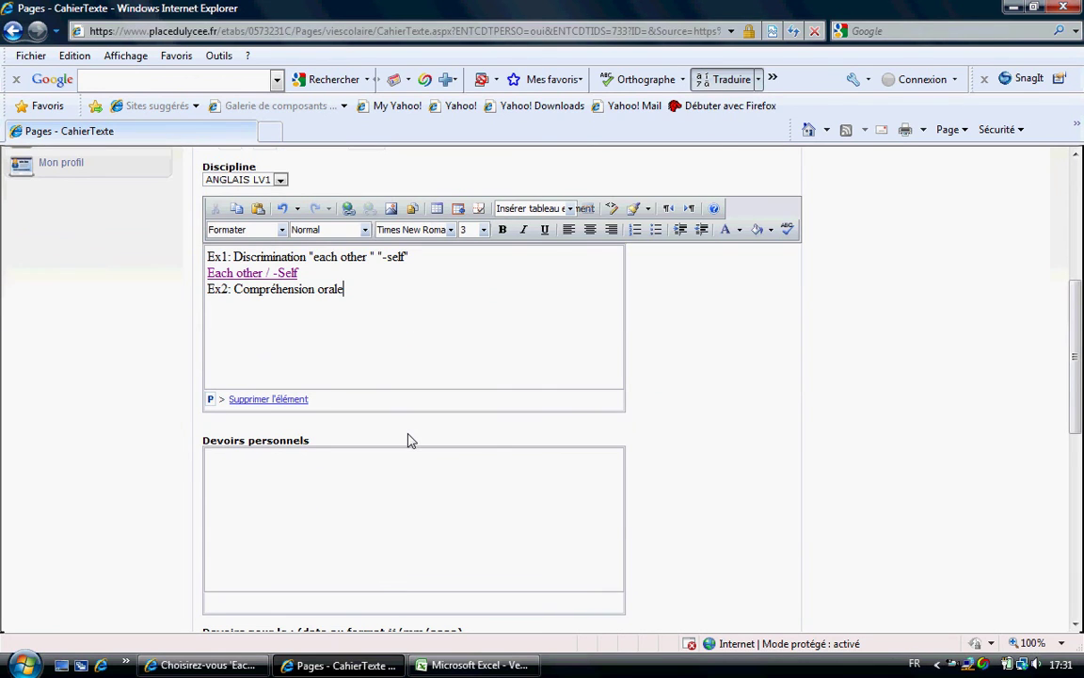
scroll(408, 438, "down", 10)
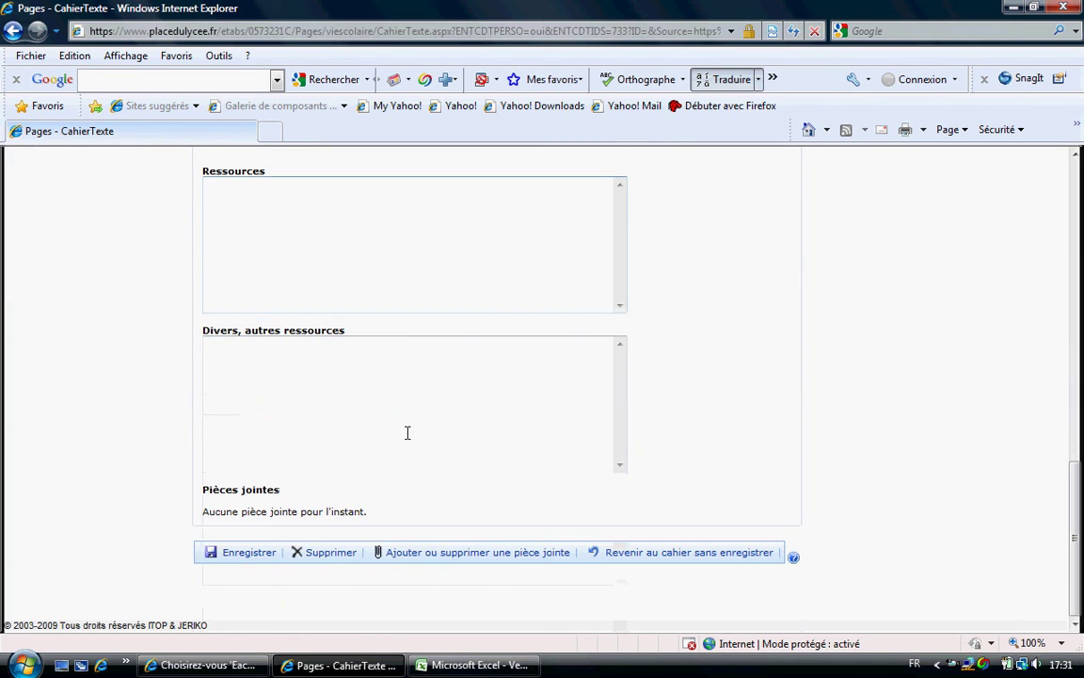
left_click(236, 558)
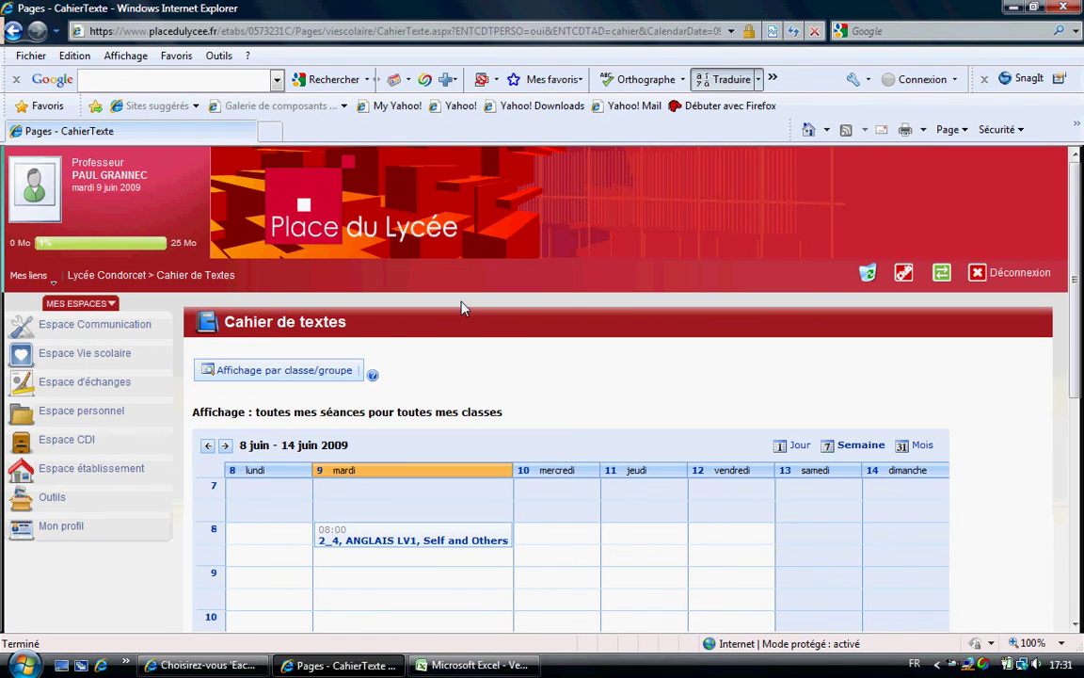
left_click(440, 545)
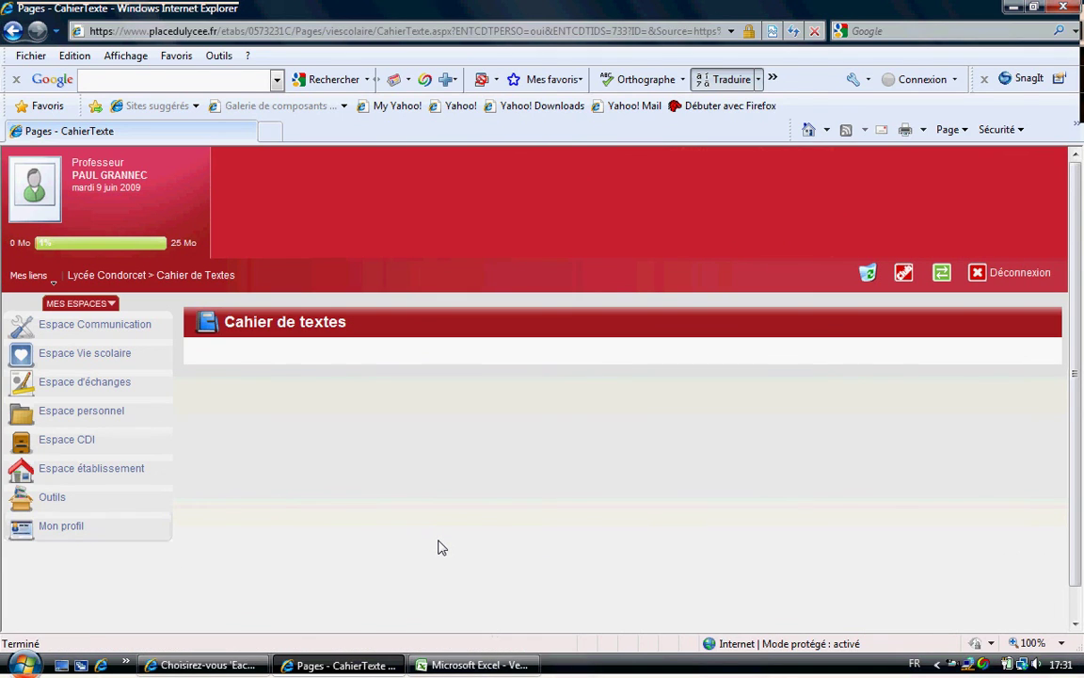
scroll(513, 527, "down", 3)
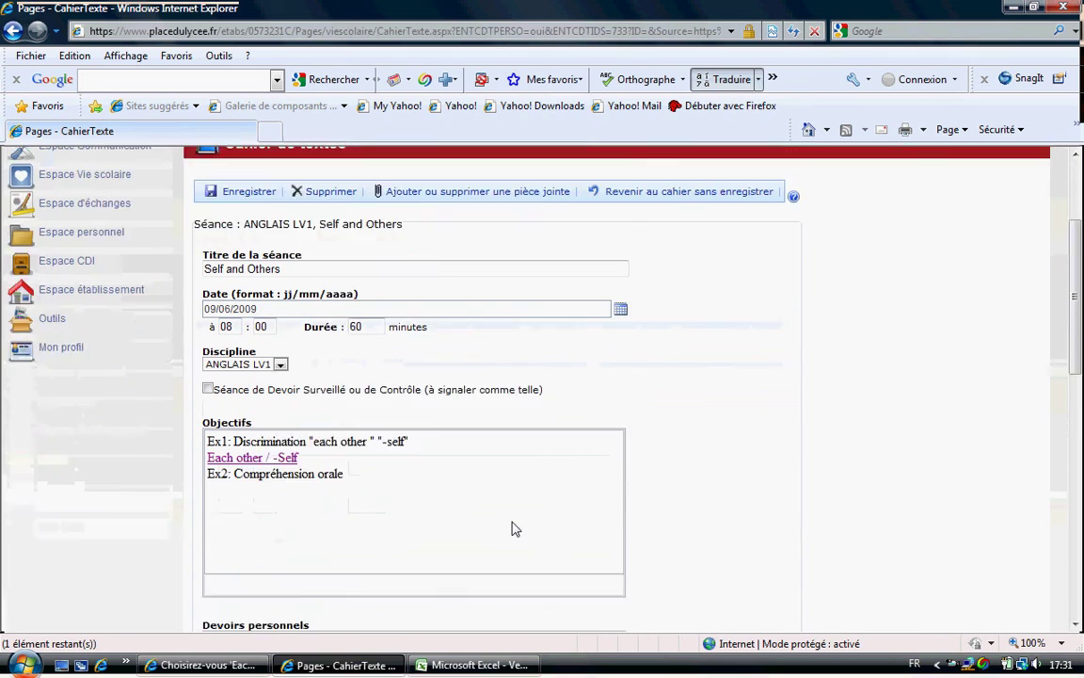